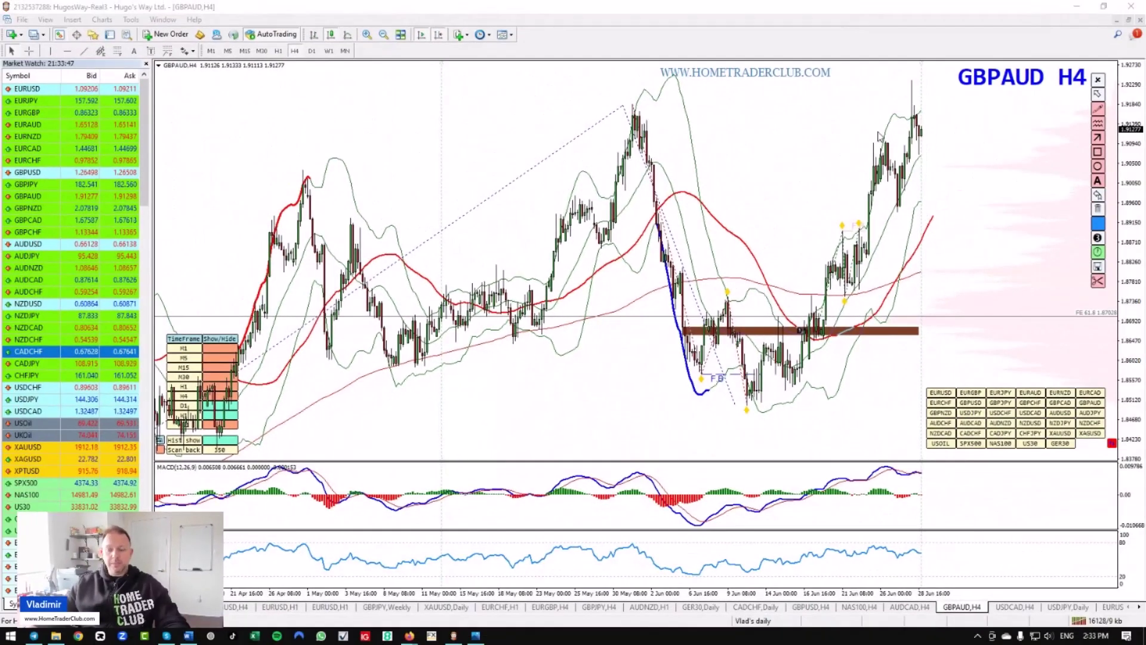
- Sketch the recent pullback and rebound on GBPAUD H4 in blue, with support lines at about 1.896 and 1.890, and clear the drawings
{"action": "mouse_move", "coordinate": [877, 138]}
{"action": "left_mouse_down"}
{"action": "mouse_move", "coordinate": [899, 209]}
{"action": "mouse_move", "coordinate": [965, 89]}
{"action": "left_mouse_up"}
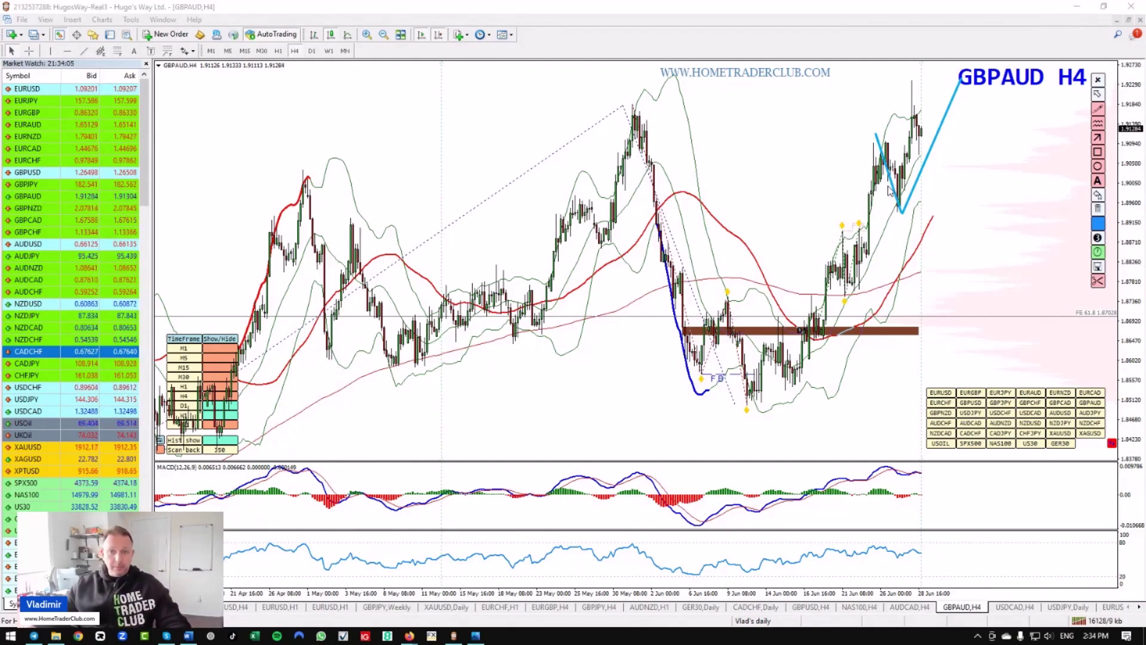
{"action": "left_click_drag", "start_coordinate": [558, 204], "coordinate": [967, 206]}
{"action": "left_click_drag", "start_coordinate": [828, 231], "coordinate": [992, 230]}
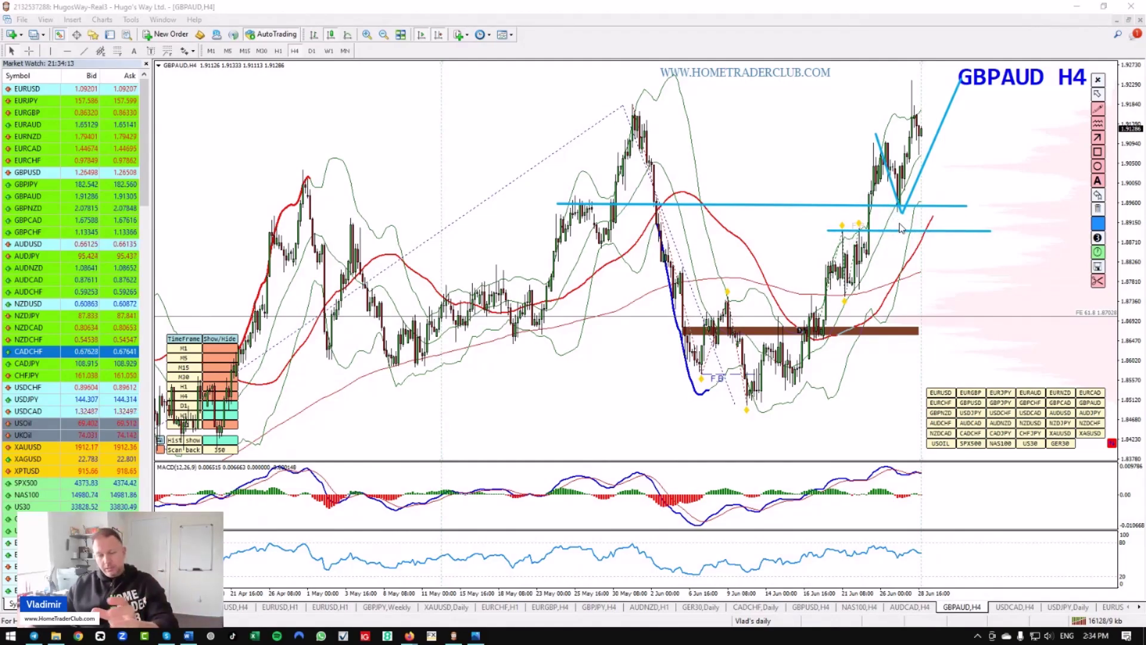
{"action": "left_click_drag", "start_coordinate": [904, 221], "coordinate": [942, 88]}
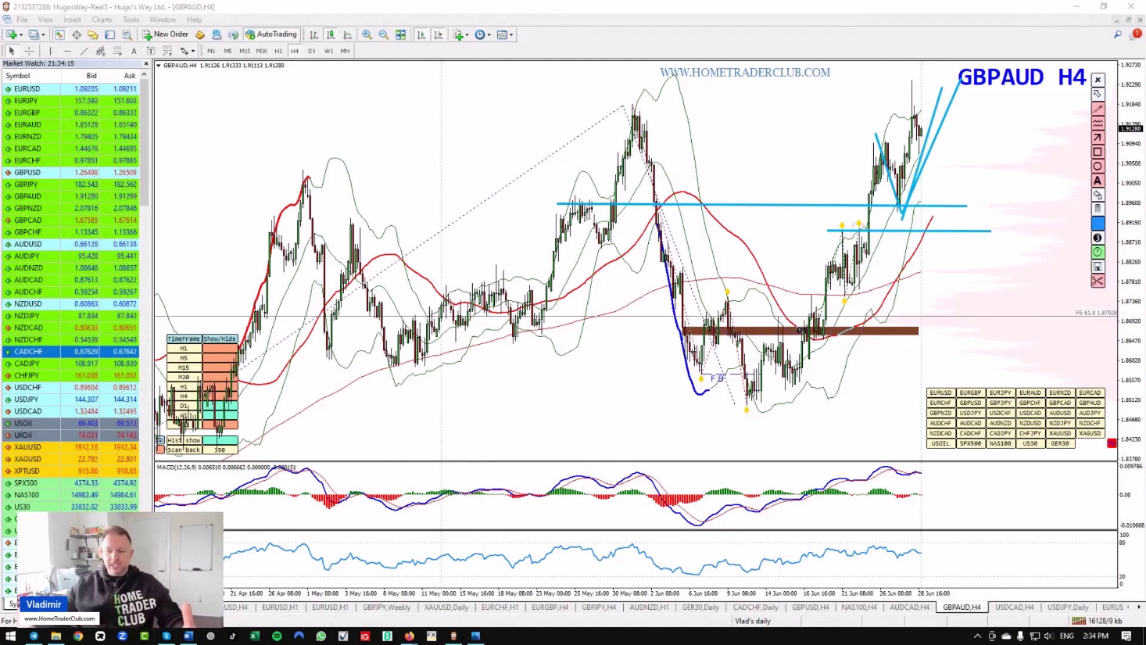
{"action": "key", "text": "Delete"}
- Outline the latest swing low with an upward arrow and a horizontal line at about 1.919 from the previous peak, and clear the drawings
{"action": "mouse_move", "coordinate": [887, 196]}
{"action": "left_mouse_down"}
{"action": "mouse_move", "coordinate": [890, 206]}
{"action": "mouse_move", "coordinate": [910, 193]}
{"action": "left_mouse_up"}
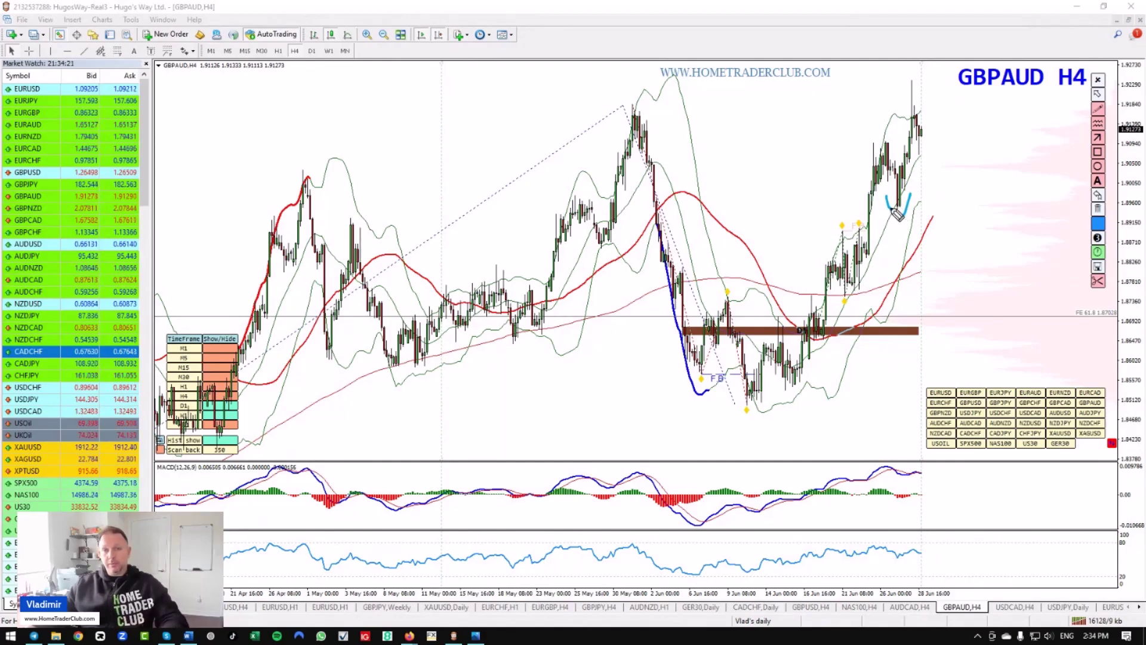
{"action": "mouse_move", "coordinate": [889, 209]}
{"action": "left_mouse_down"}
{"action": "mouse_move", "coordinate": [897, 218]}
{"action": "mouse_move", "coordinate": [894, 206]}
{"action": "mouse_move", "coordinate": [913, 206]}
{"action": "mouse_move", "coordinate": [949, 128]}
{"action": "mouse_move", "coordinate": [948, 83]}
{"action": "mouse_move", "coordinate": [958, 93]}
{"action": "left_mouse_up"}
{"action": "left_click_drag", "start_coordinate": [625, 100], "coordinate": [989, 101]}
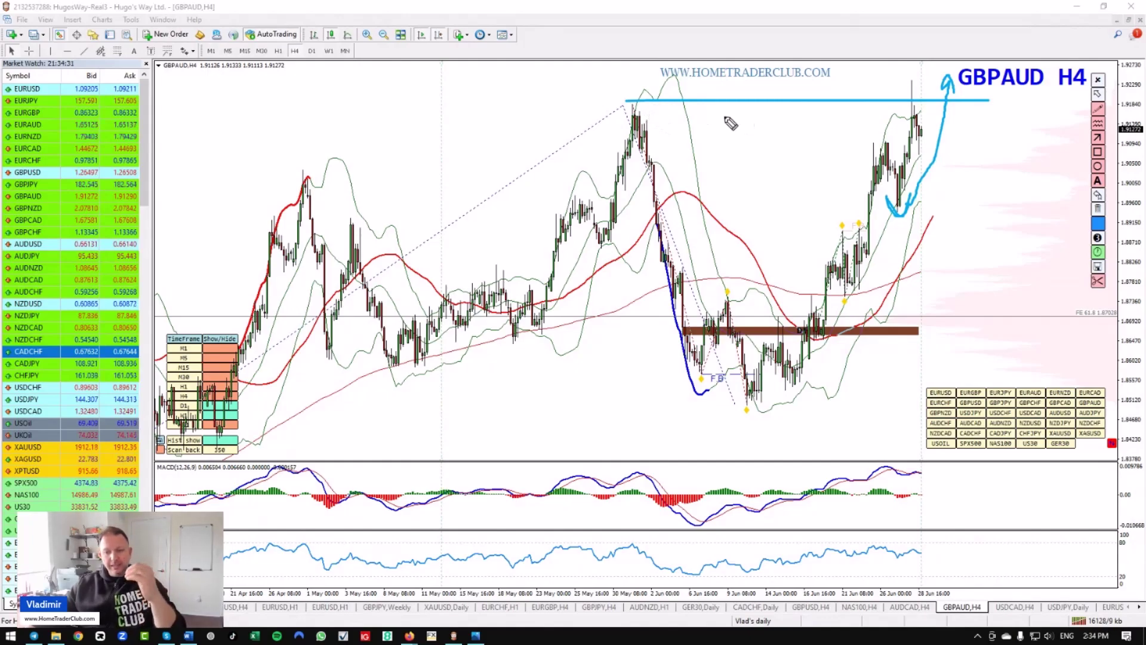
{"action": "key", "text": "e"}
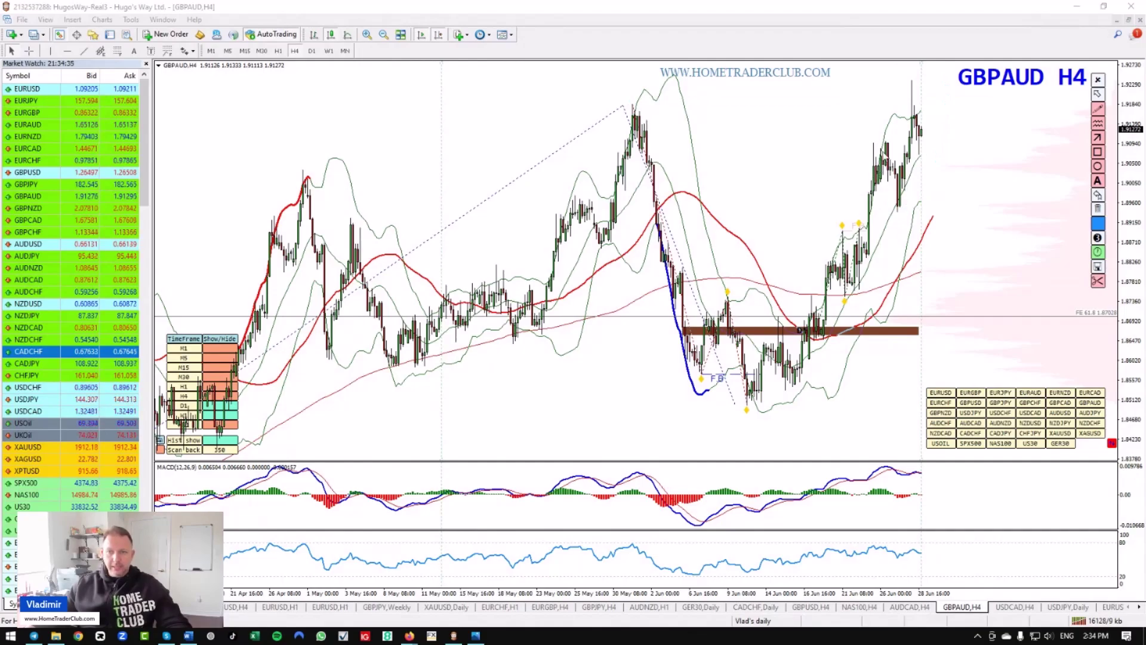
- Draw red divergence lines across the last two price highs and the matching MACD and lower-oscillator peaks, and clear them
{"action": "left_click_drag", "start_coordinate": [871, 139], "coordinate": [910, 79]}
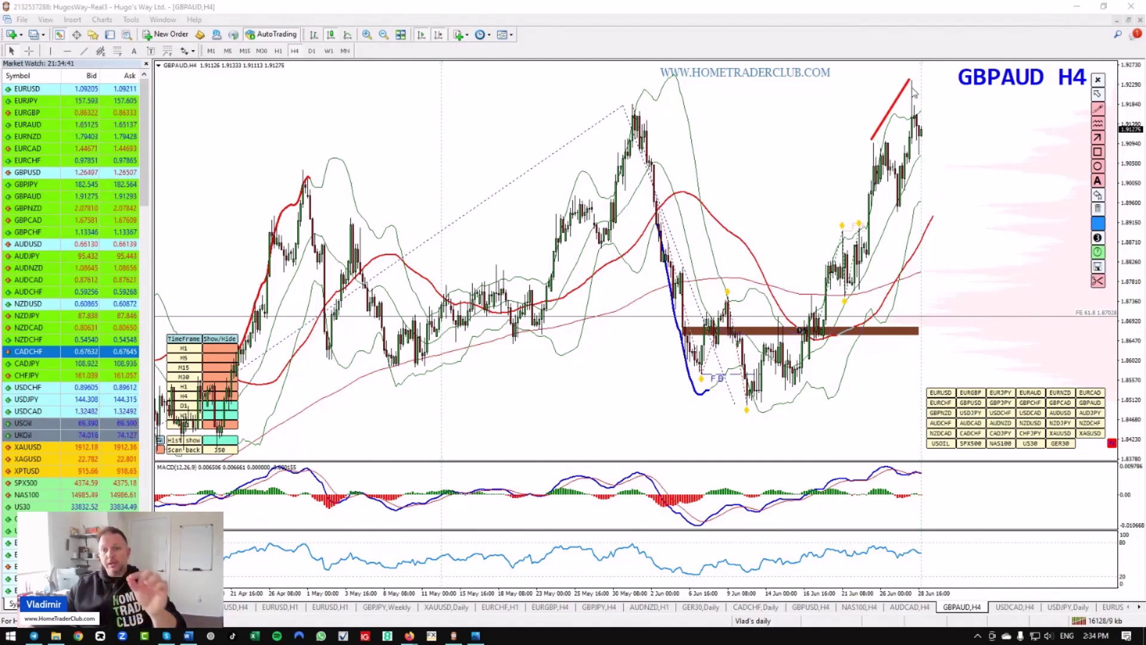
{"action": "mouse_move", "coordinate": [900, 464]}
{"action": "left_mouse_down"}
{"action": "mouse_move", "coordinate": [885, 464]}
{"action": "mouse_move", "coordinate": [934, 471]}
{"action": "mouse_move", "coordinate": [932, 495]}
{"action": "left_mouse_up"}
{"action": "left_click_drag", "start_coordinate": [880, 543], "coordinate": [923, 548]}
{"action": "key", "text": "Delete"}
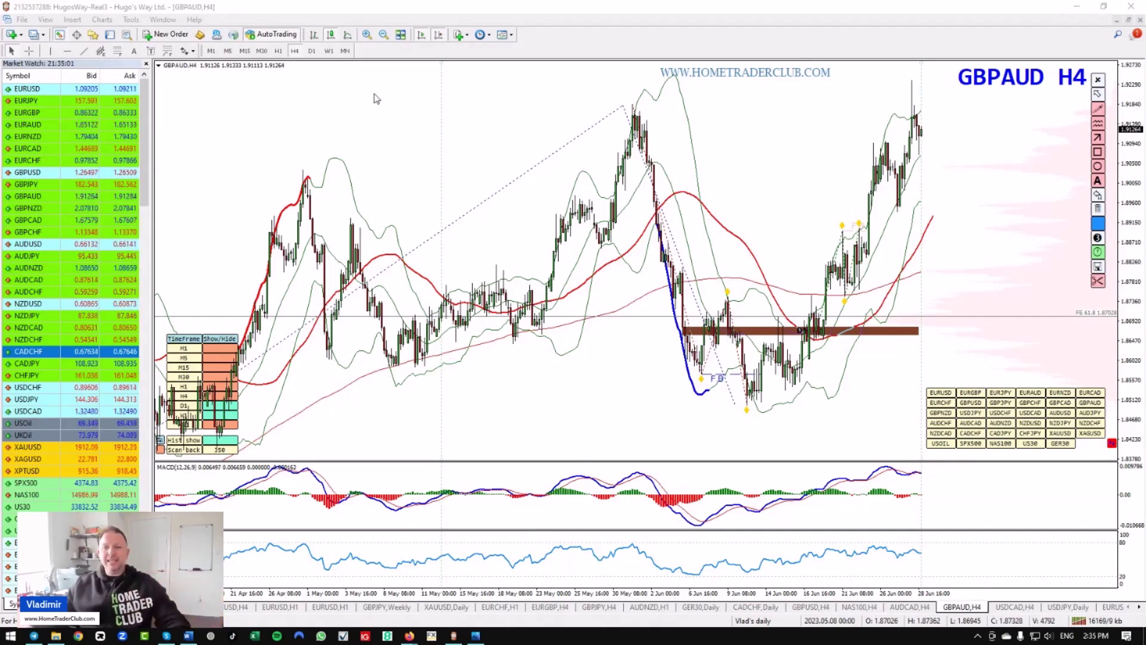
- Switch GBPAUD to the weekly timeframe and draw a red resistance line at about 1.974, marking the early-2020 reaction points along it
{"action": "left_click", "coordinate": [330, 51]}
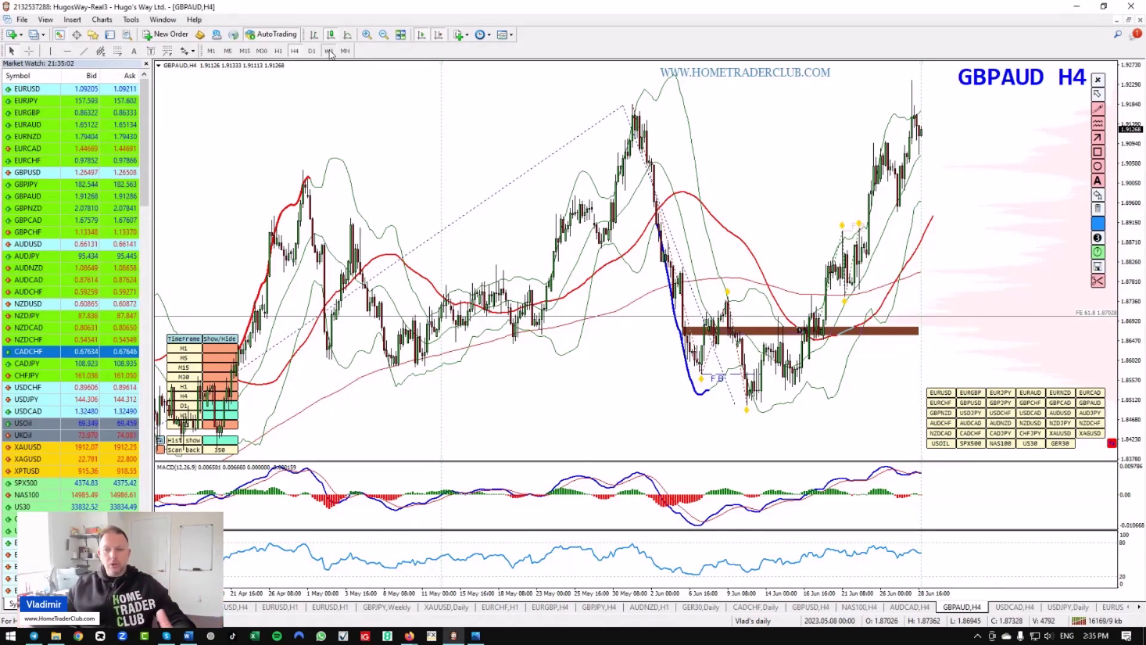
{"action": "left_click", "coordinate": [329, 51]}
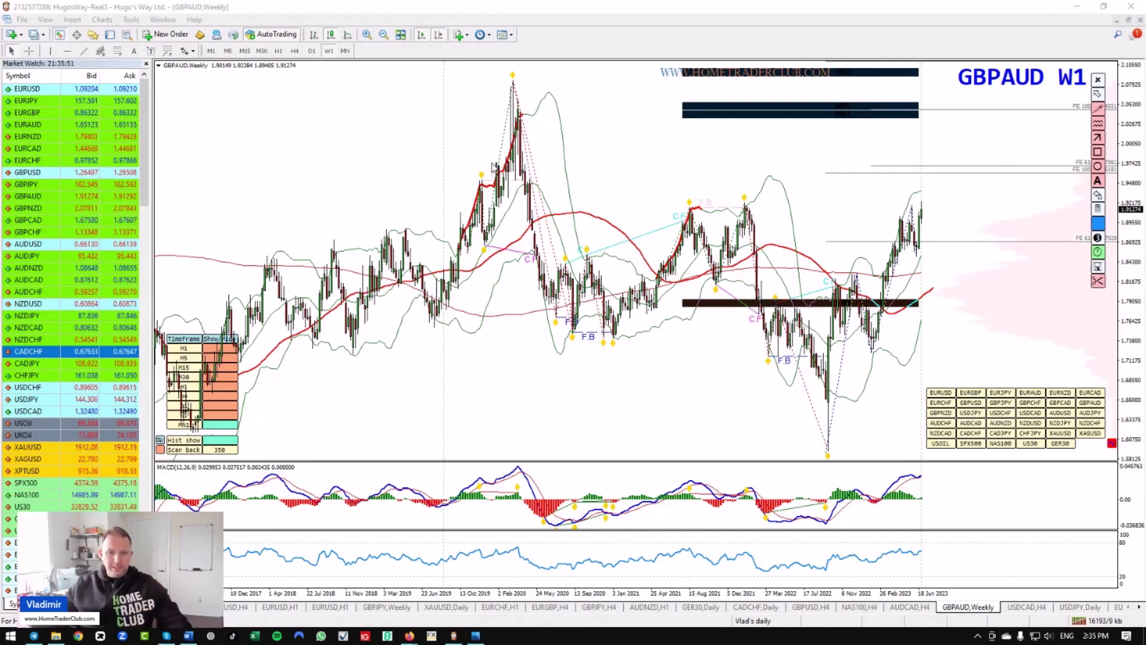
{"action": "left_click_drag", "start_coordinate": [493, 163], "coordinate": [1043, 164]}
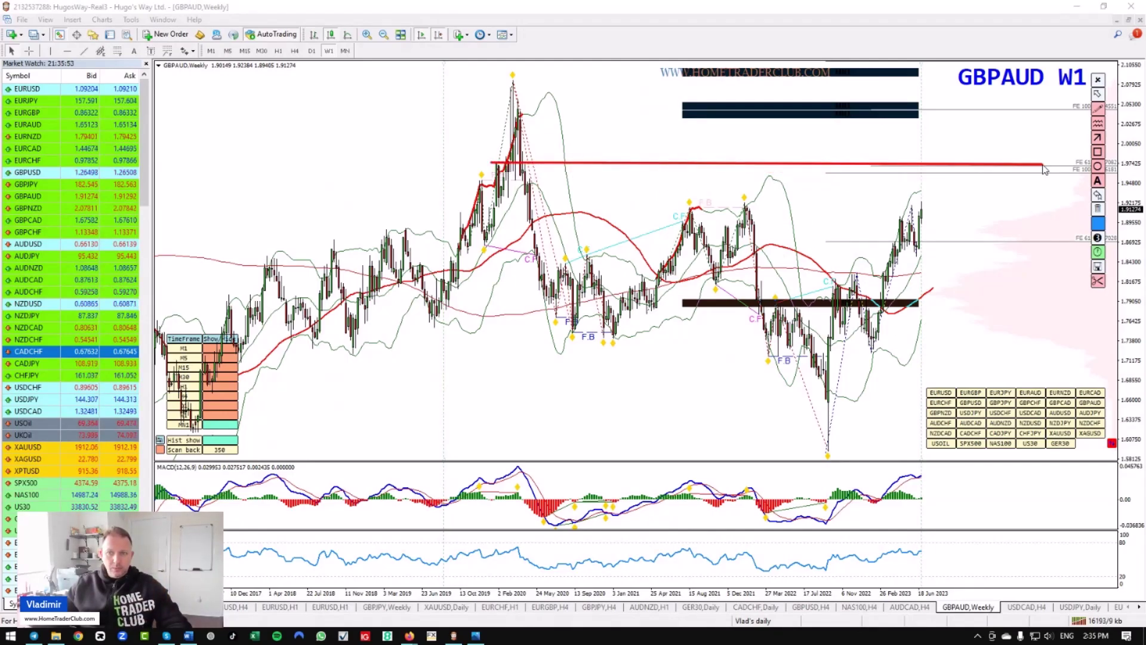
{"action": "left_click", "coordinate": [499, 165]}
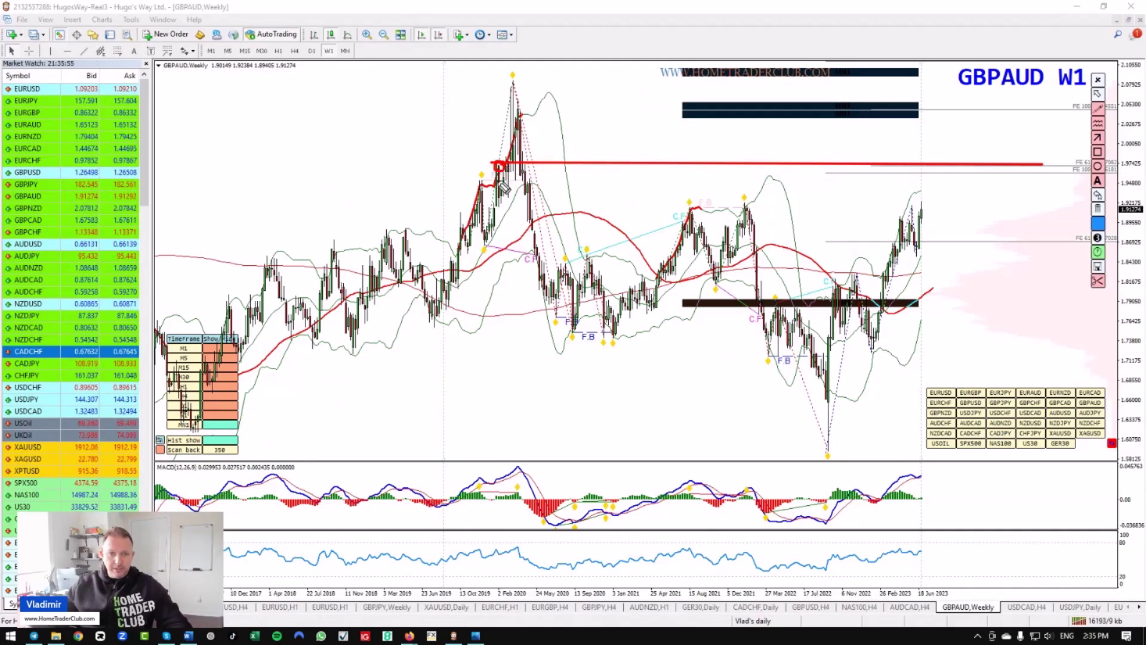
{"action": "left_click_drag", "start_coordinate": [471, 178], "coordinate": [495, 178]}
{"action": "mouse_move", "coordinate": [563, 136]}
{"action": "left_mouse_down"}
{"action": "mouse_move", "coordinate": [514, 166]}
{"action": "mouse_move", "coordinate": [533, 172]}
{"action": "left_mouse_up"}
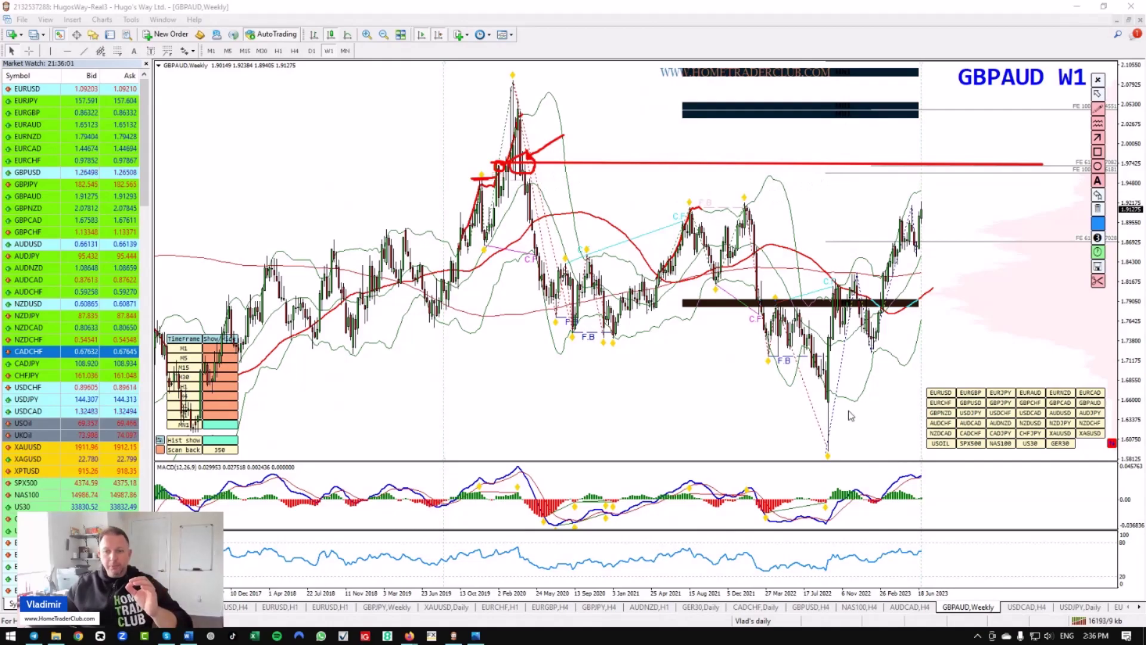
- Trace the upward waves from the 2022 low to the resistance line, box the zone at about 1.949 to 1.983, and clear all drawings
{"action": "mouse_move", "coordinate": [827, 452]}
{"action": "left_mouse_down"}
{"action": "mouse_move", "coordinate": [860, 281]}
{"action": "mouse_move", "coordinate": [875, 355]}
{"action": "mouse_move", "coordinate": [909, 206]}
{"action": "mouse_move", "coordinate": [915, 252]}
{"action": "mouse_move", "coordinate": [954, 163]}
{"action": "left_mouse_up"}
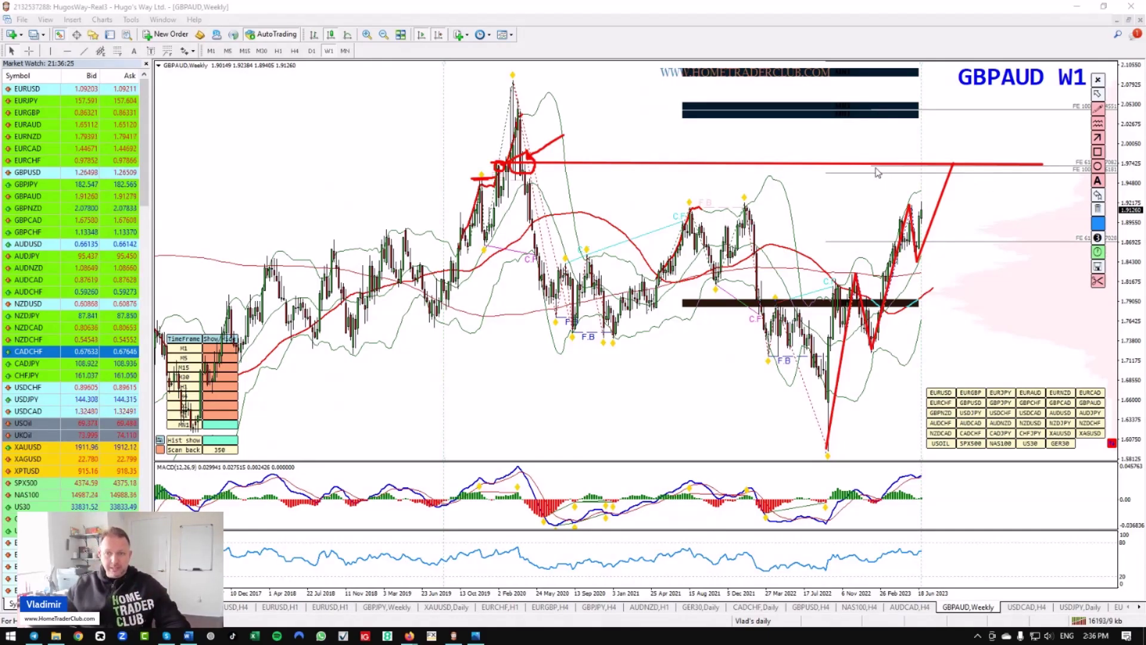
{"action": "left_click_drag", "start_coordinate": [824, 157], "coordinate": [1051, 182]}
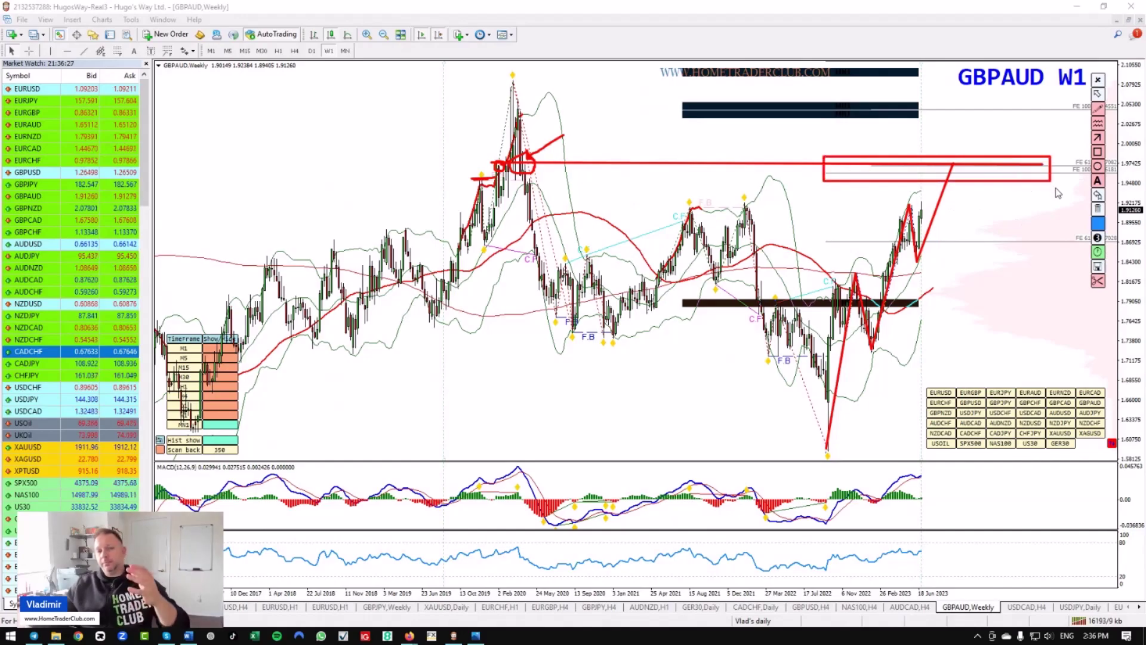
{"action": "key", "text": "ctrl+shift+c"}
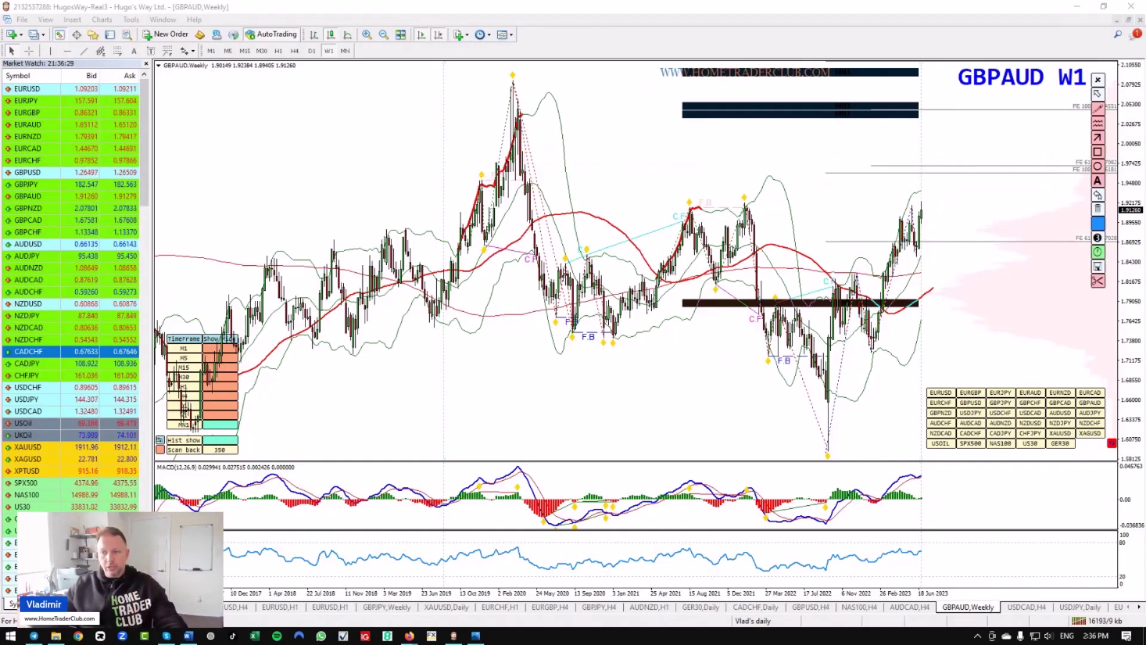
- Switch to the daily timeframe, compress the price scale, and sketch a rising line from the latest candles before clearing it
{"action": "left_click", "coordinate": [312, 51]}
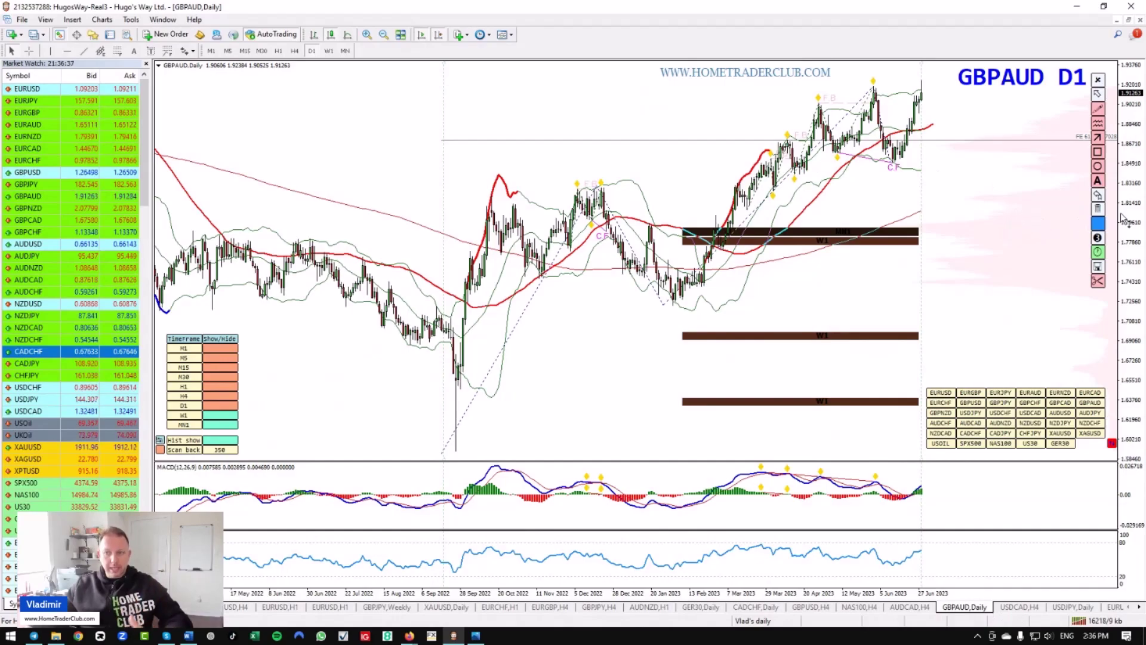
{"action": "left_click_drag", "start_coordinate": [1132, 209], "coordinate": [1140, 289]}
{"action": "mouse_move", "coordinate": [923, 111]}
{"action": "left_mouse_down"}
{"action": "mouse_move", "coordinate": [953, 142]}
{"action": "mouse_move", "coordinate": [982, 62]}
{"action": "left_mouse_up"}
{"action": "left_click", "coordinate": [1097, 209]}
- Return to H4, trace the last pullback and rally with divergence lines on price, MACD and the lower oscillator, and clear them
{"action": "left_click", "coordinate": [294, 51]}
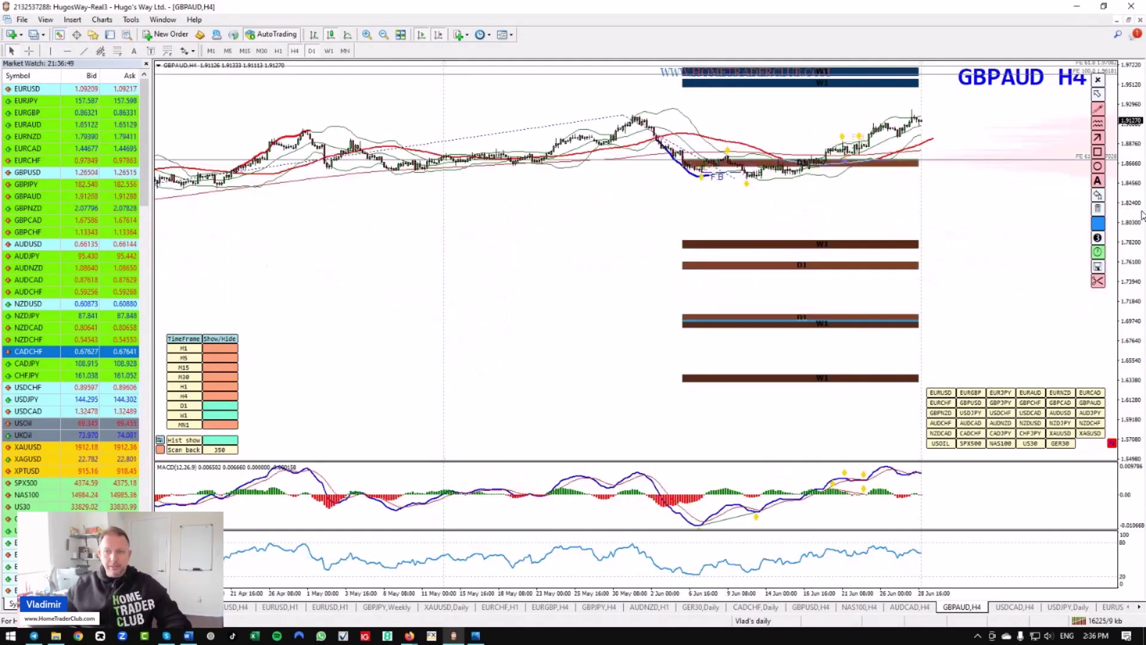
{"action": "left_click_drag", "start_coordinate": [881, 163], "coordinate": [898, 217]}
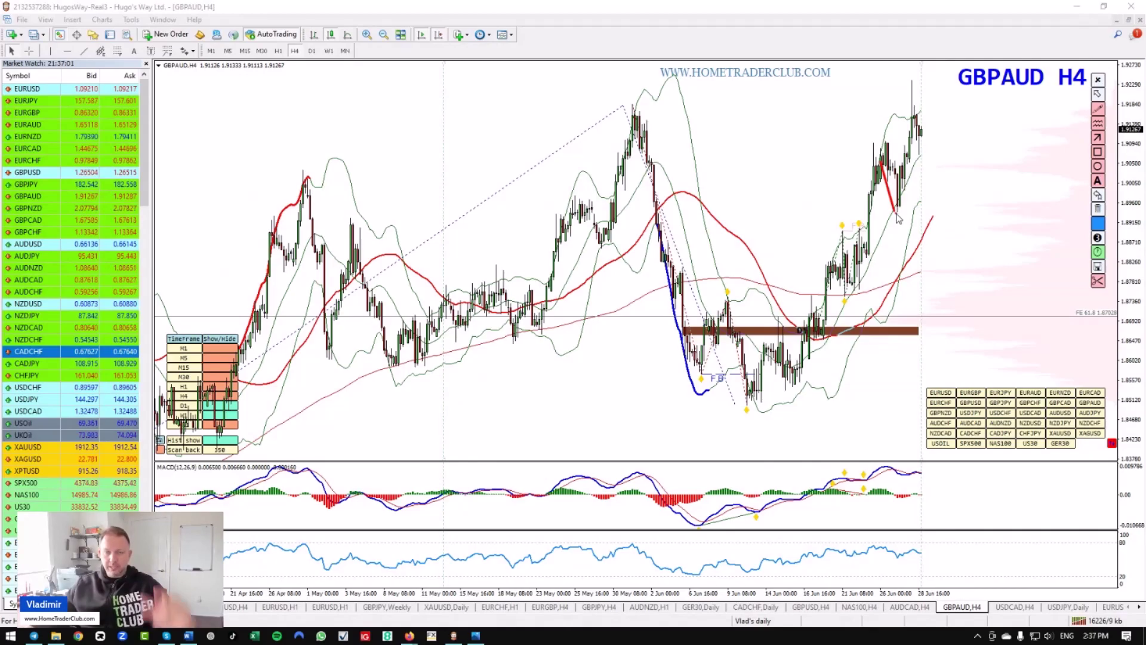
{"action": "left_click_drag", "start_coordinate": [896, 211], "coordinate": [921, 89]}
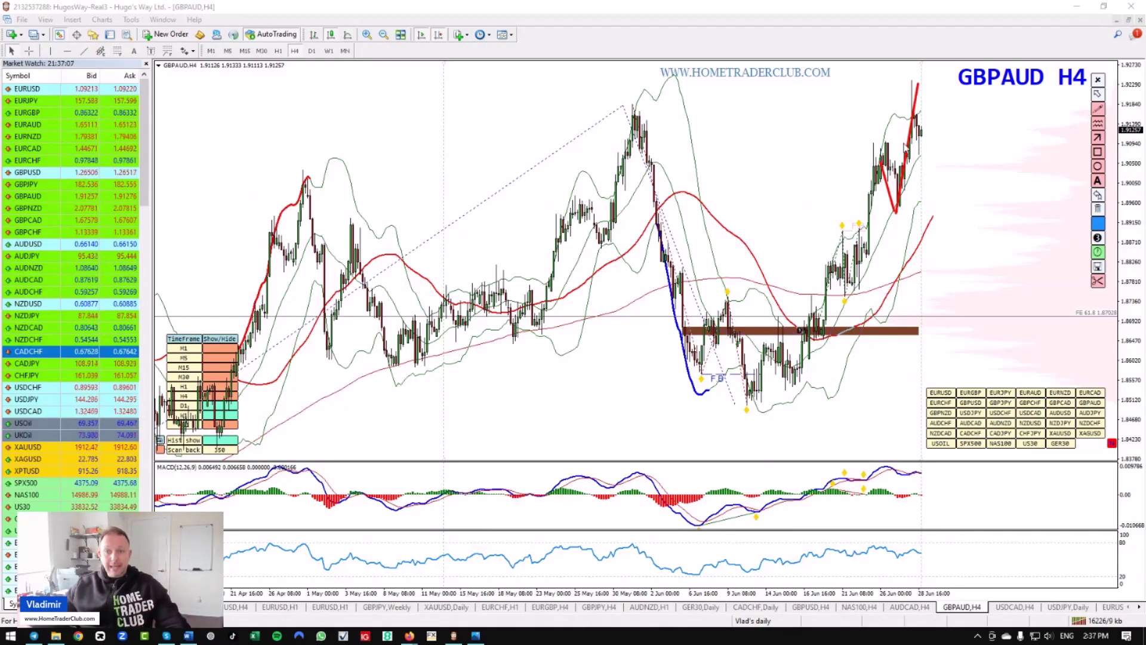
{"action": "left_click_drag", "start_coordinate": [873, 144], "coordinate": [905, 89]}
{"action": "left_click_drag", "start_coordinate": [886, 466], "coordinate": [938, 476]}
{"action": "left_click_drag", "start_coordinate": [875, 539], "coordinate": [912, 543]}
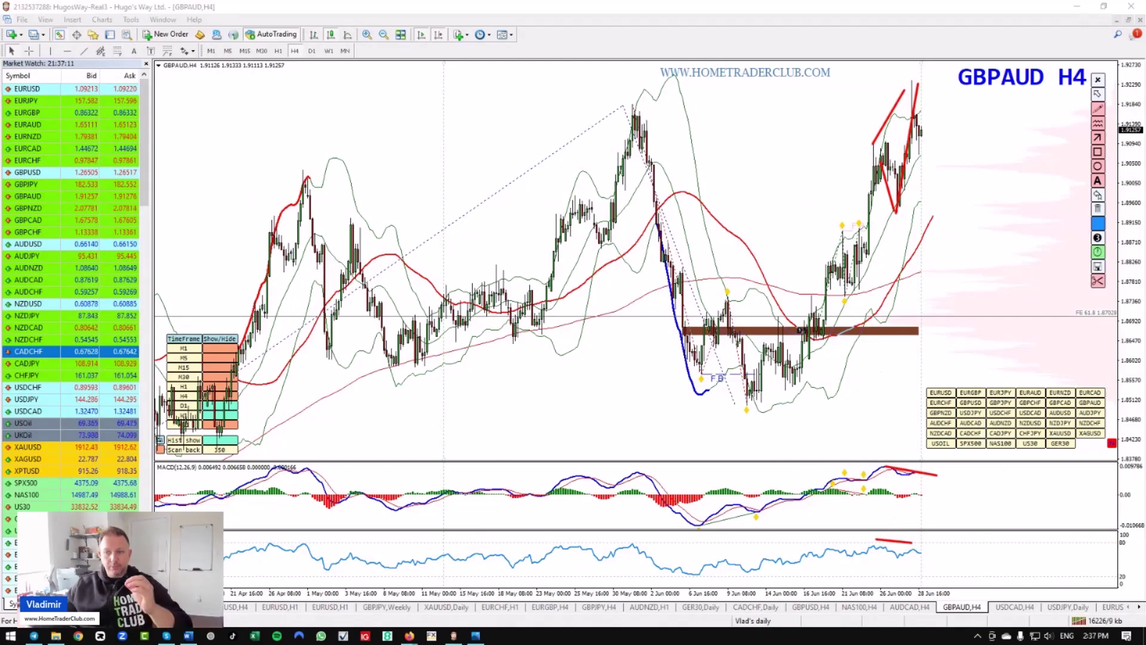
{"action": "key", "text": "BackSpace"}
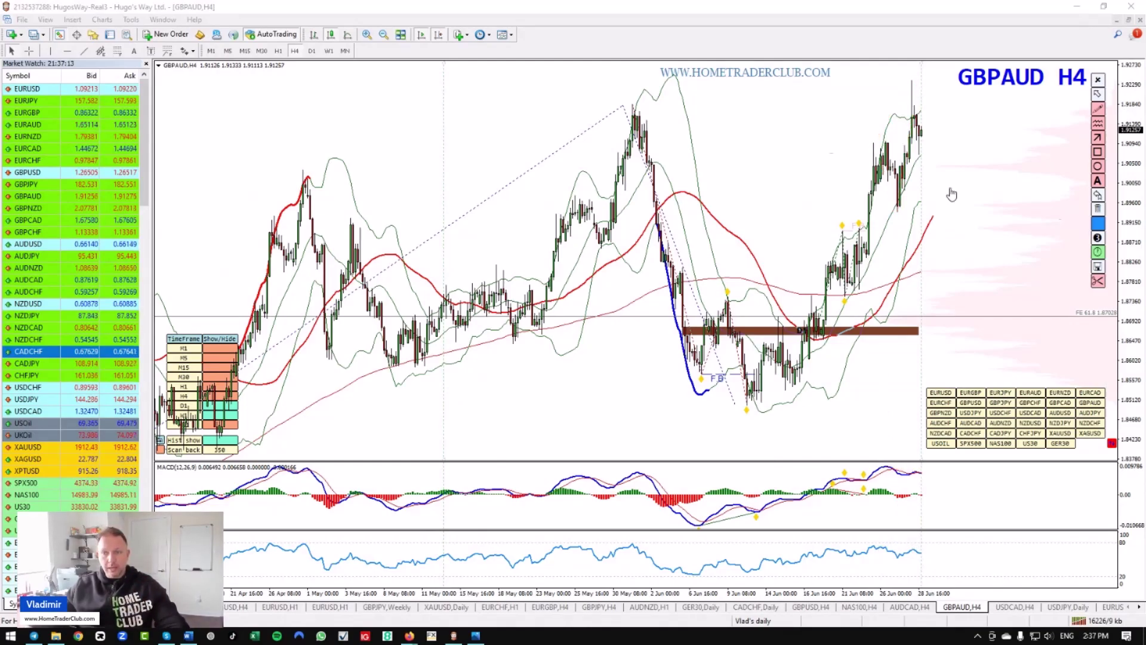
- Sketch a projected sideways zigzag near the current high followed by a deep dip and a rally arrow, and clear the sketch
{"action": "mouse_move", "coordinate": [915, 133]}
{"action": "left_mouse_down"}
{"action": "mouse_move", "coordinate": [941, 98]}
{"action": "mouse_move", "coordinate": [966, 109]}
{"action": "left_mouse_up"}
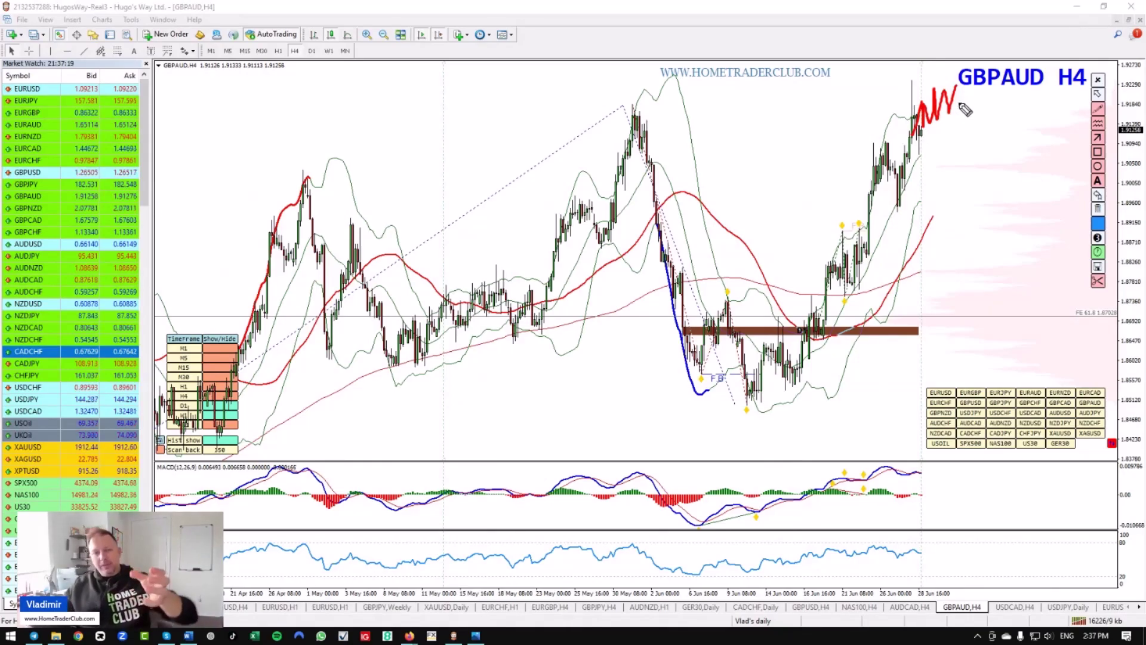
{"action": "mouse_move", "coordinate": [959, 85]}
{"action": "left_mouse_down"}
{"action": "mouse_move", "coordinate": [1009, 179]}
{"action": "mouse_move", "coordinate": [1046, 65]}
{"action": "left_mouse_up"}
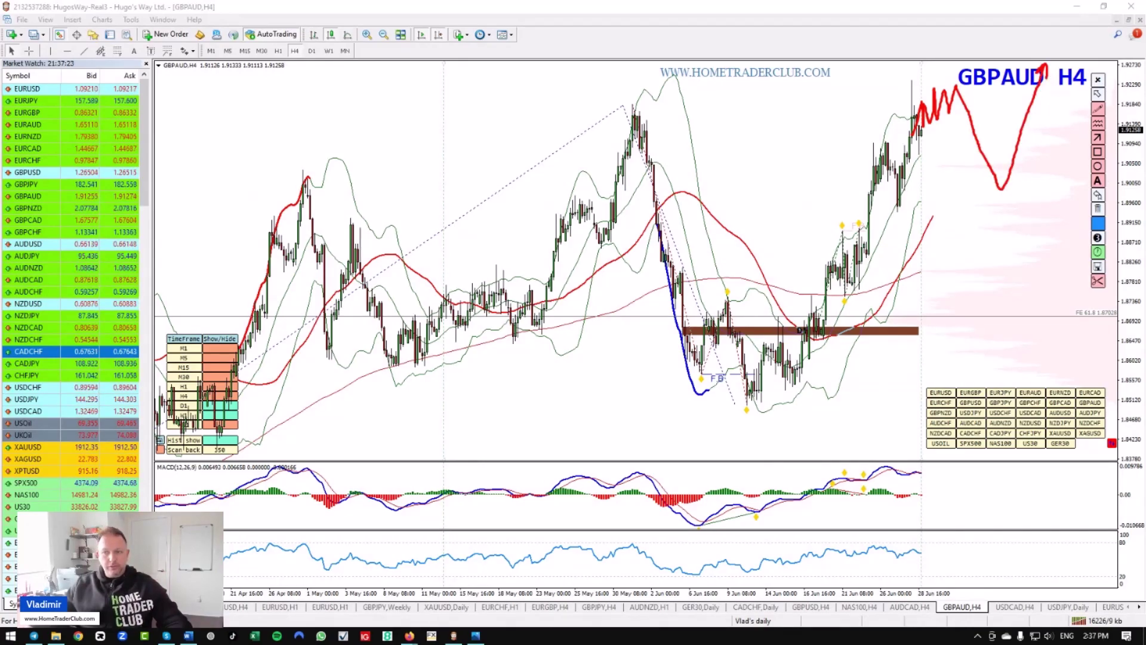
{"action": "key", "text": "Delete"}
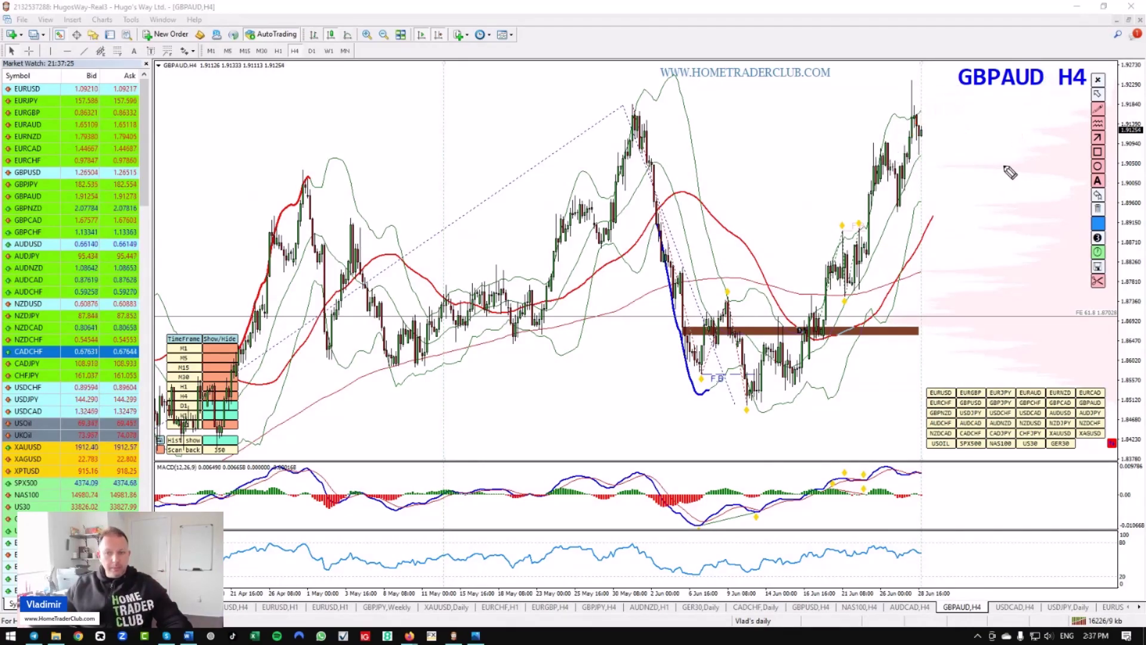
- Draw support lines at about 1.895 and 1.909 with a projected pullback-and-rally path through them, and clear the drawings
{"action": "left_click_drag", "start_coordinate": [861, 208], "coordinate": [1008, 206]}
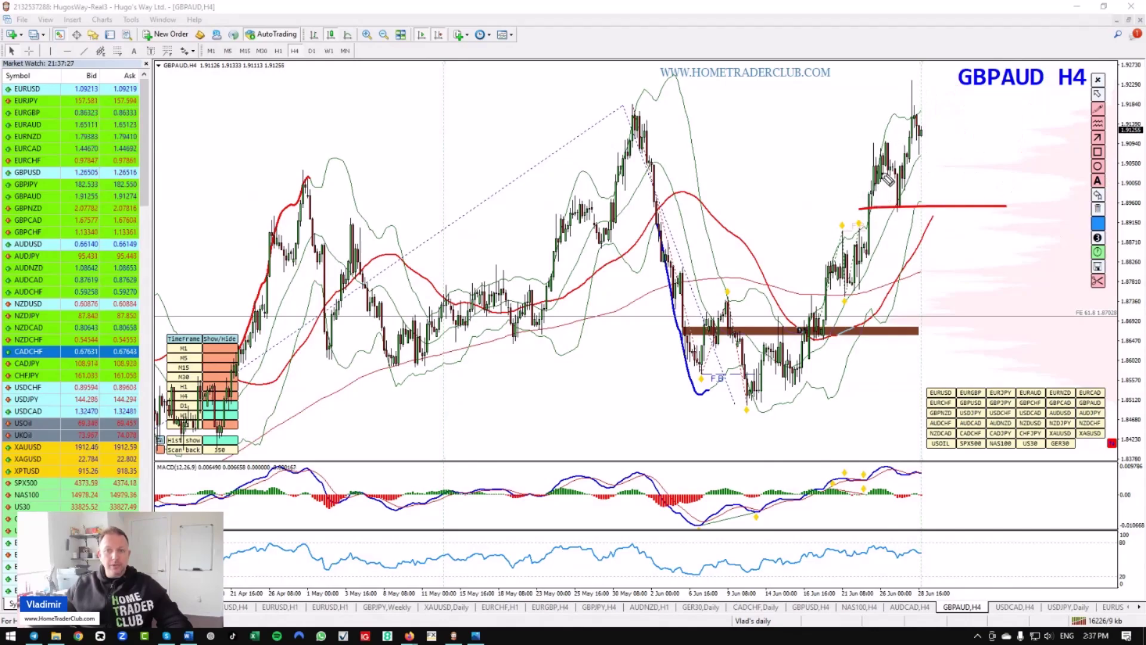
{"action": "left_click_drag", "start_coordinate": [858, 145], "coordinate": [905, 145]}
{"action": "left_click_drag", "start_coordinate": [995, 146], "coordinate": [904, 146]}
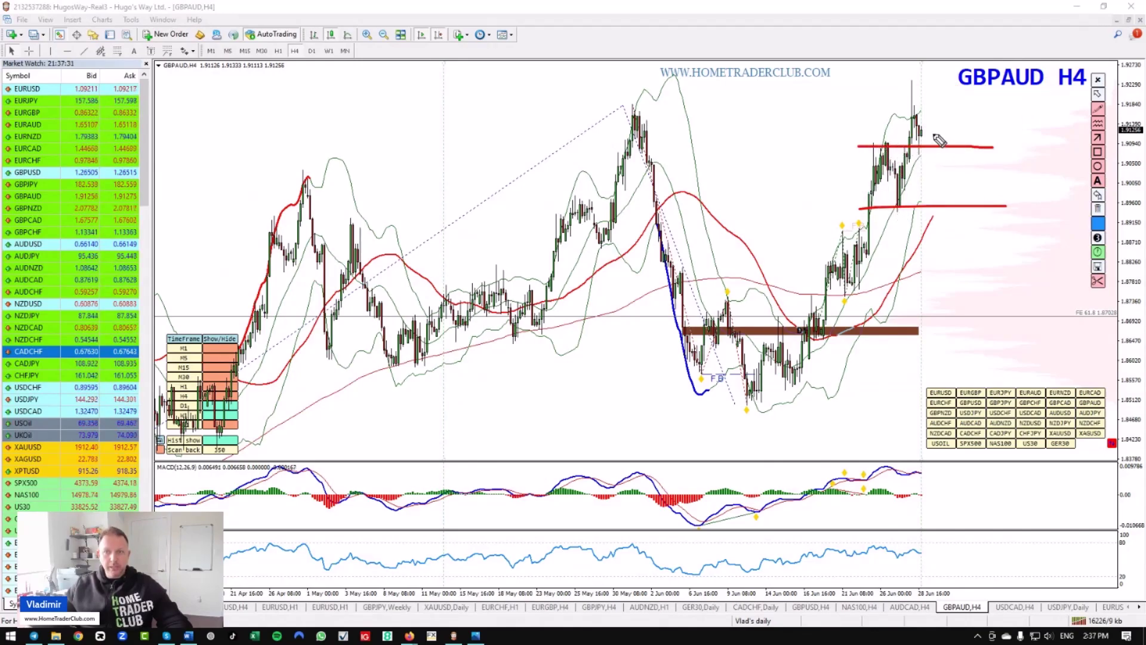
{"action": "mouse_move", "coordinate": [913, 91]}
{"action": "left_mouse_down"}
{"action": "mouse_move", "coordinate": [976, 154]}
{"action": "mouse_move", "coordinate": [1018, 135]}
{"action": "mouse_move", "coordinate": [1036, 88]}
{"action": "left_mouse_up"}
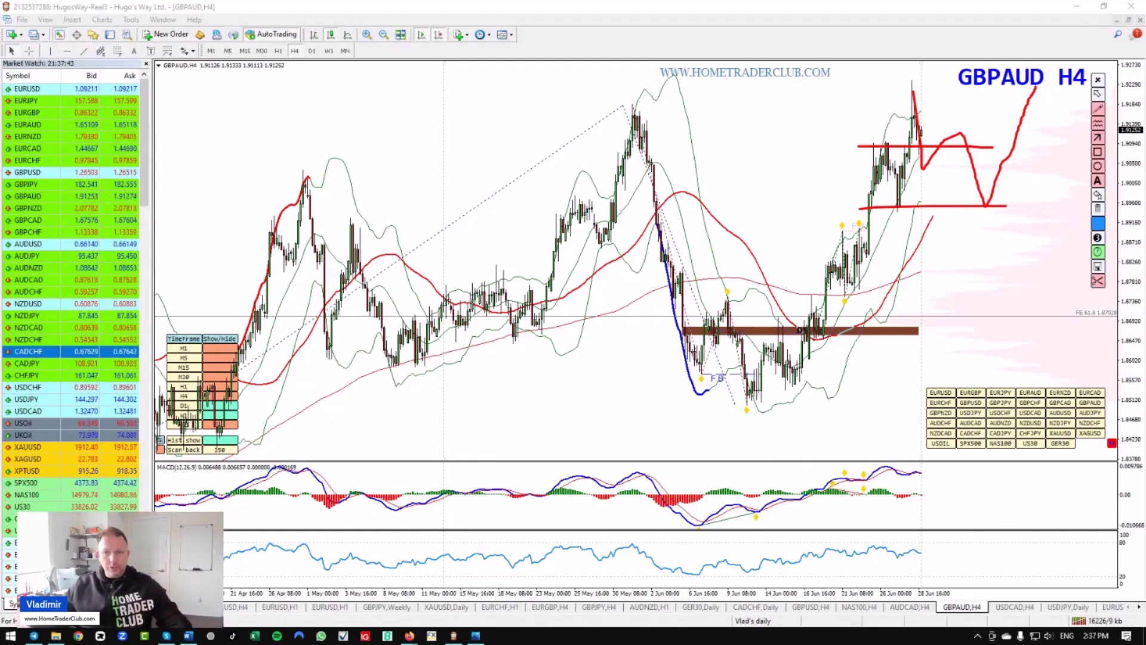
{"action": "key", "text": "e"}
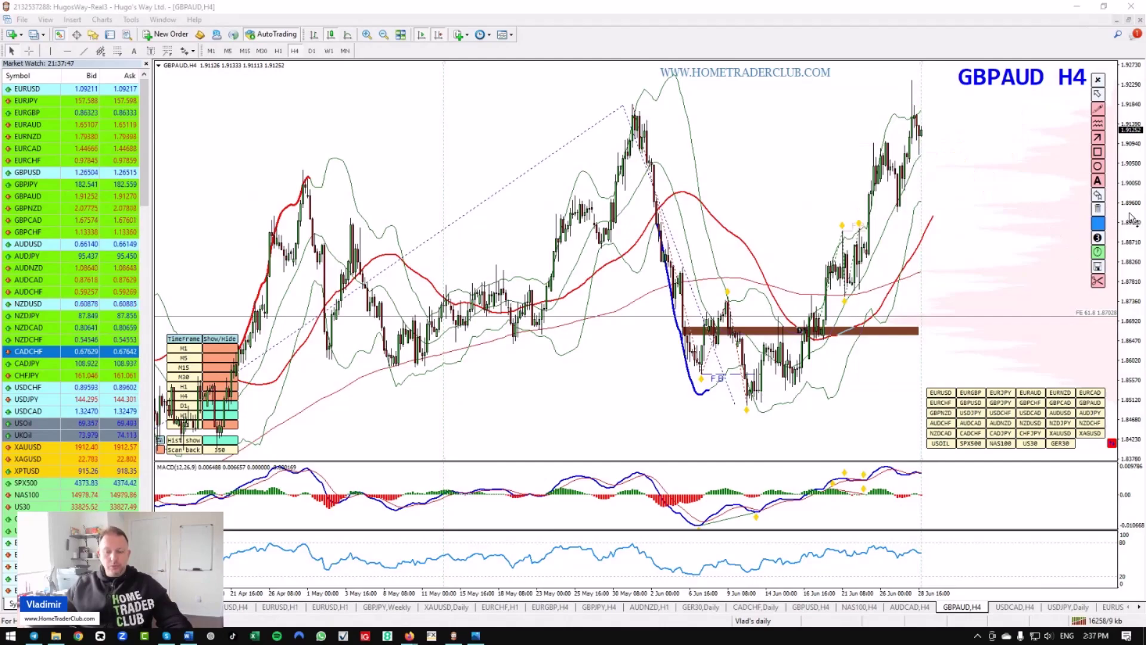
- Switch GBPAUD to the daily timeframe and compress the price scale to examine the zone above the current price
{"action": "left_click", "coordinate": [312, 52]}
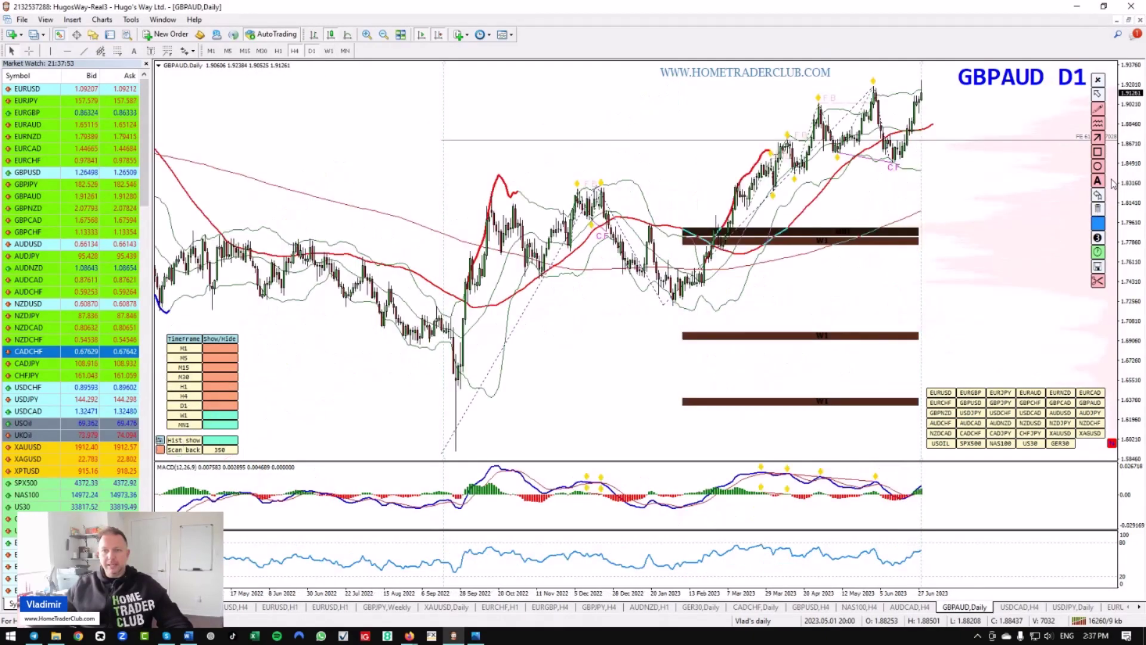
{"action": "left_click_drag", "start_coordinate": [1131, 170], "coordinate": [1134, 295]}
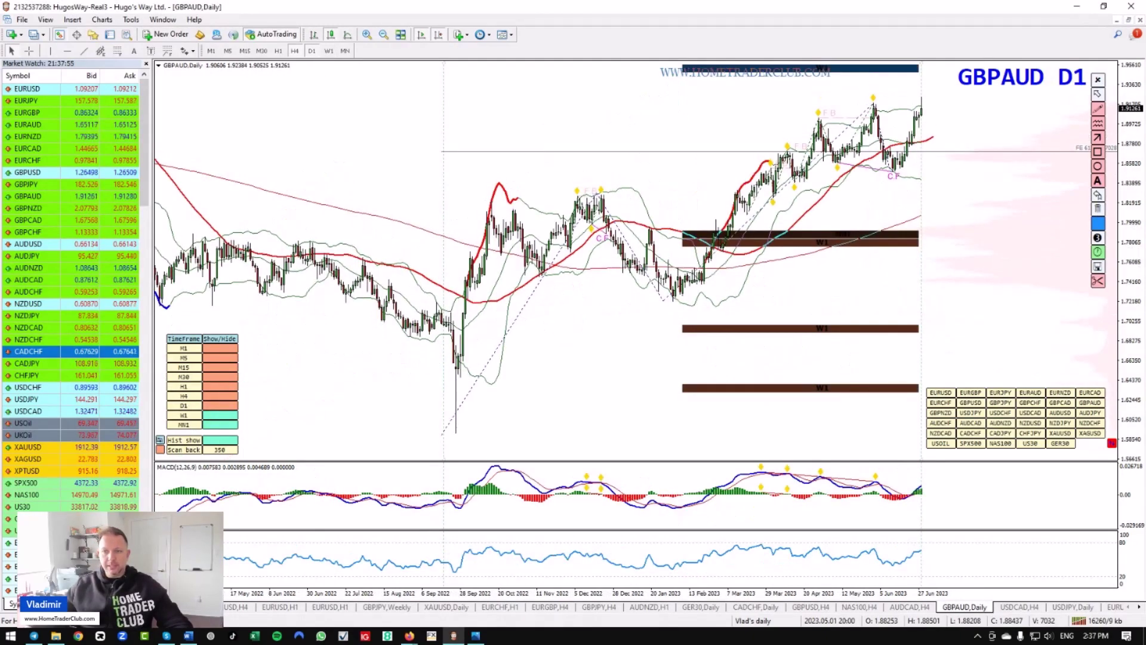
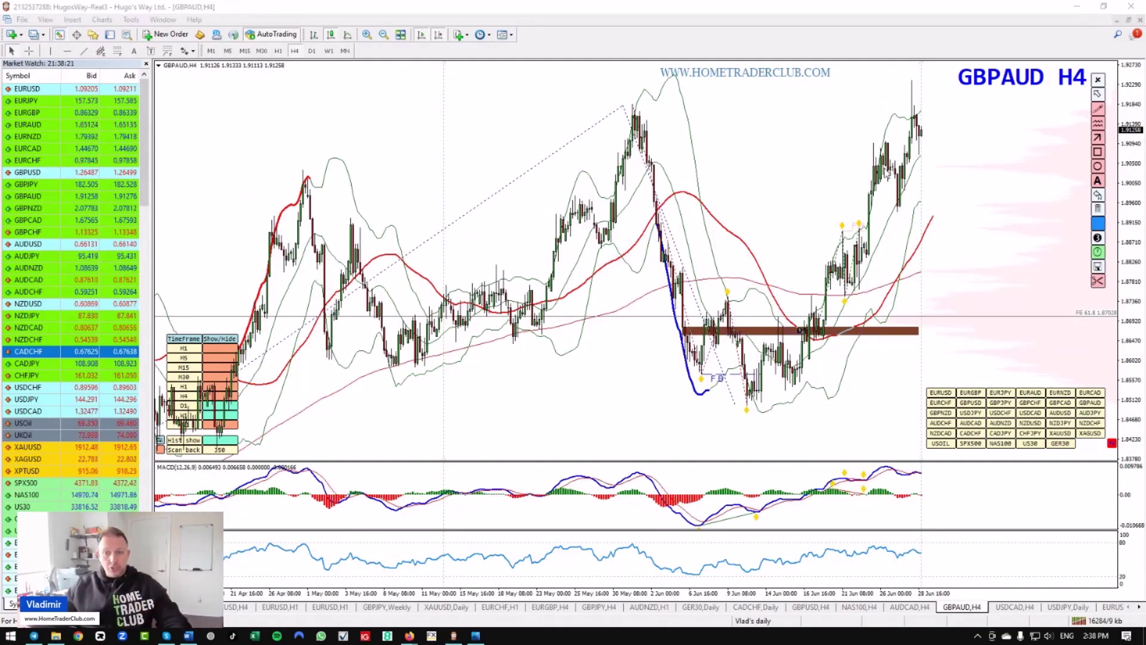
- On H4, draw resistance lines at about 1.919 and 1.924 plus divergence lines on price, MACD and the lower oscillator, and clear everything
{"action": "left_click_drag", "start_coordinate": [875, 145], "coordinate": [912, 89]}
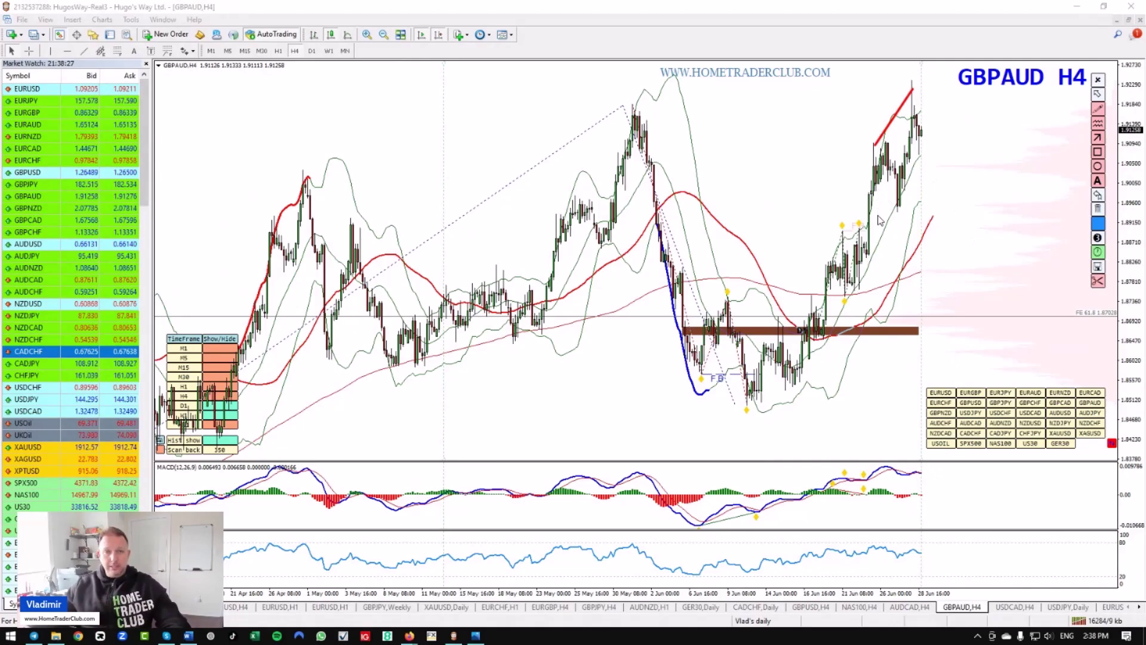
{"action": "left_click_drag", "start_coordinate": [629, 102], "coordinate": [975, 104]}
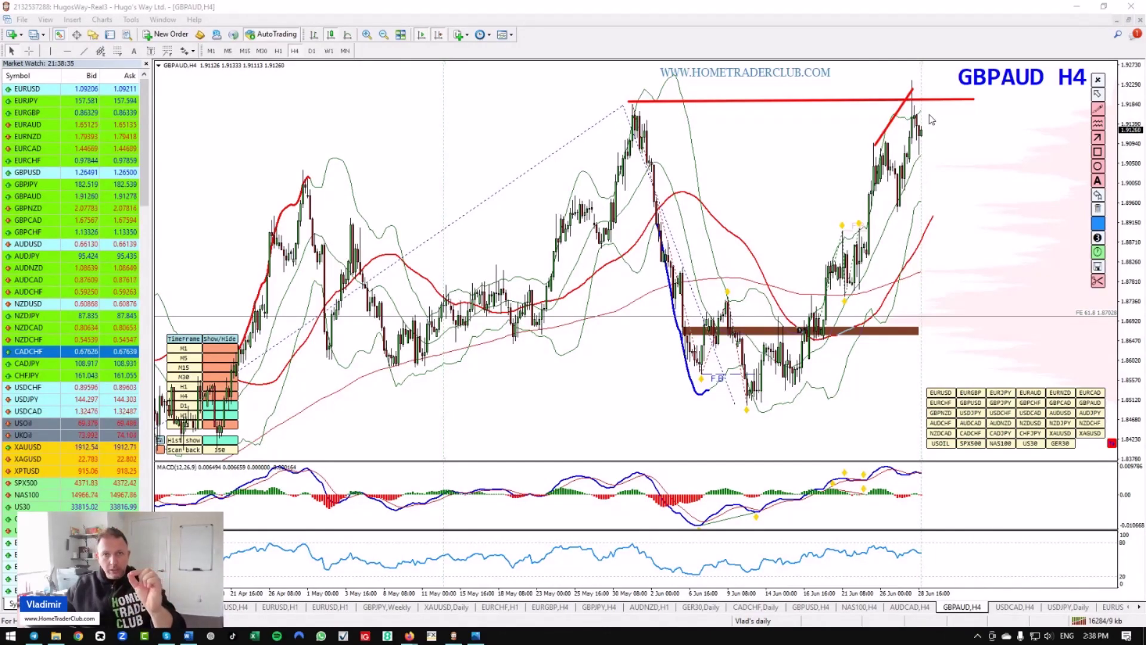
{"action": "left_click_drag", "start_coordinate": [903, 82], "coordinate": [1087, 80]}
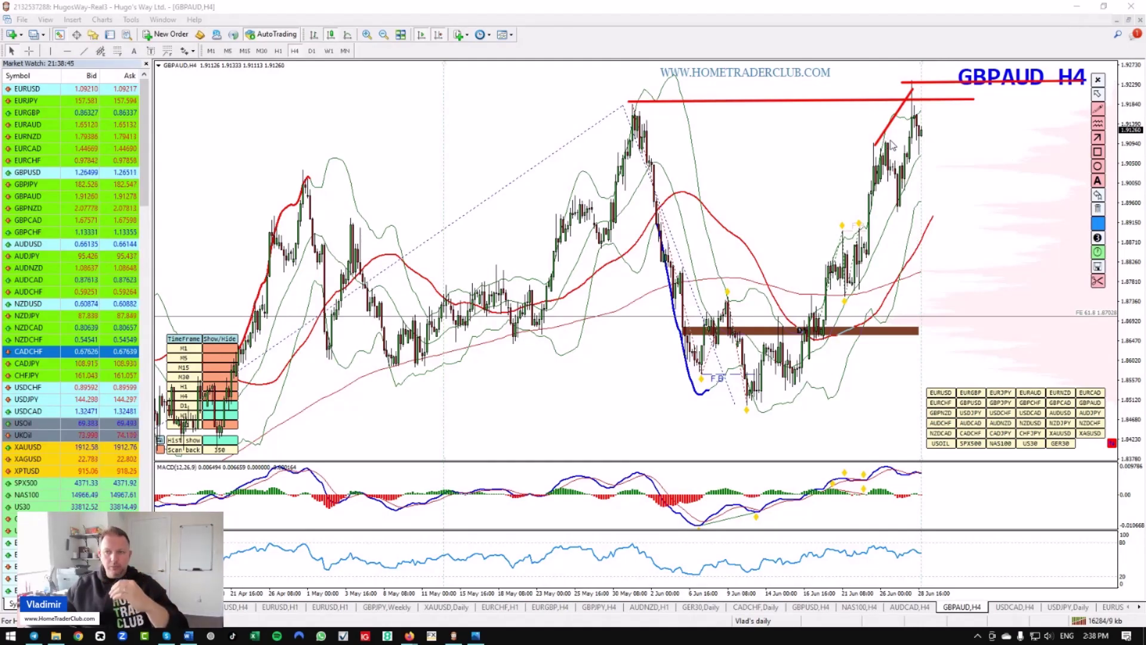
{"action": "mouse_move", "coordinate": [886, 465]}
{"action": "left_mouse_down"}
{"action": "mouse_move", "coordinate": [924, 472]}
{"action": "mouse_move", "coordinate": [890, 490]}
{"action": "mouse_move", "coordinate": [920, 490]}
{"action": "left_mouse_up"}
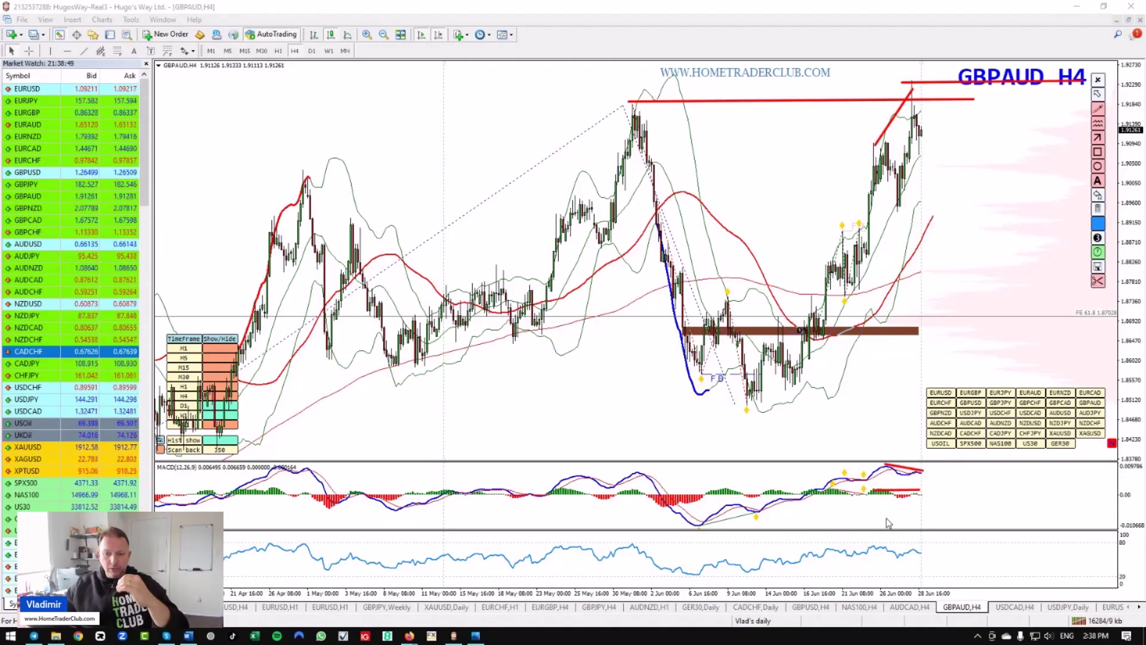
{"action": "left_click_drag", "start_coordinate": [874, 544], "coordinate": [911, 552]}
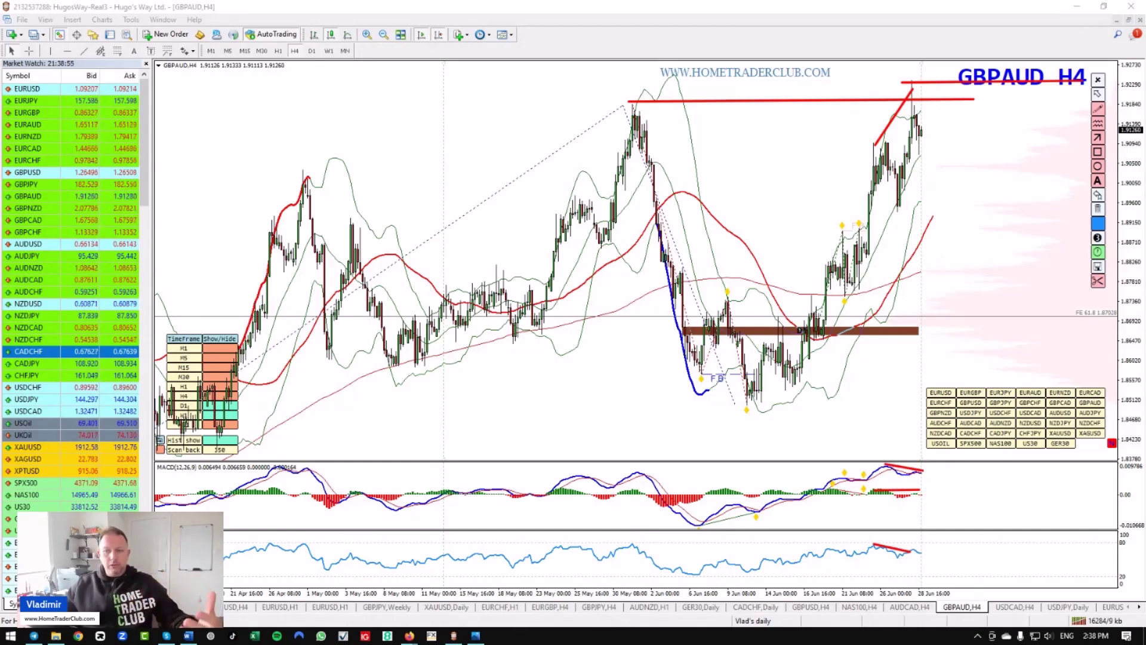
{"action": "left_click", "coordinate": [1098, 209]}
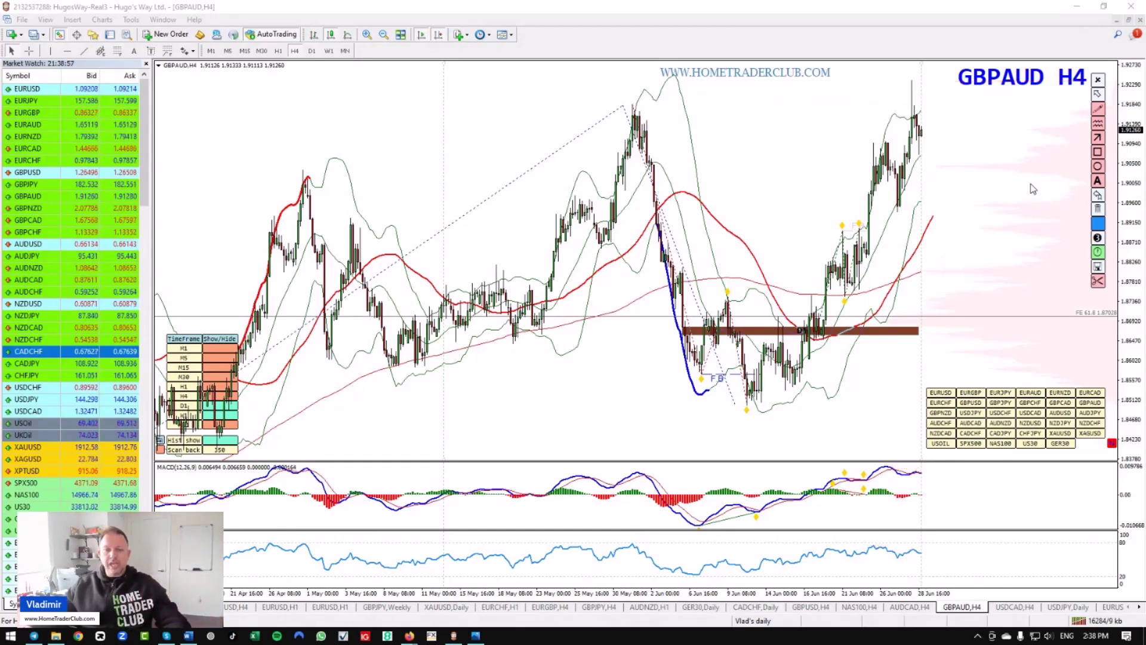